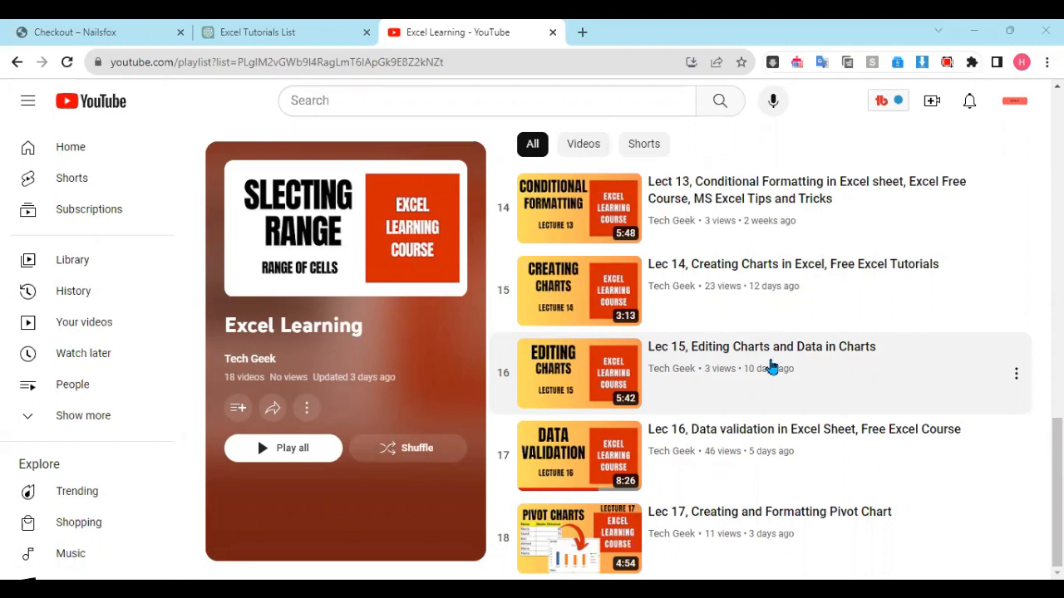
scroll(775, 393, up, 13)
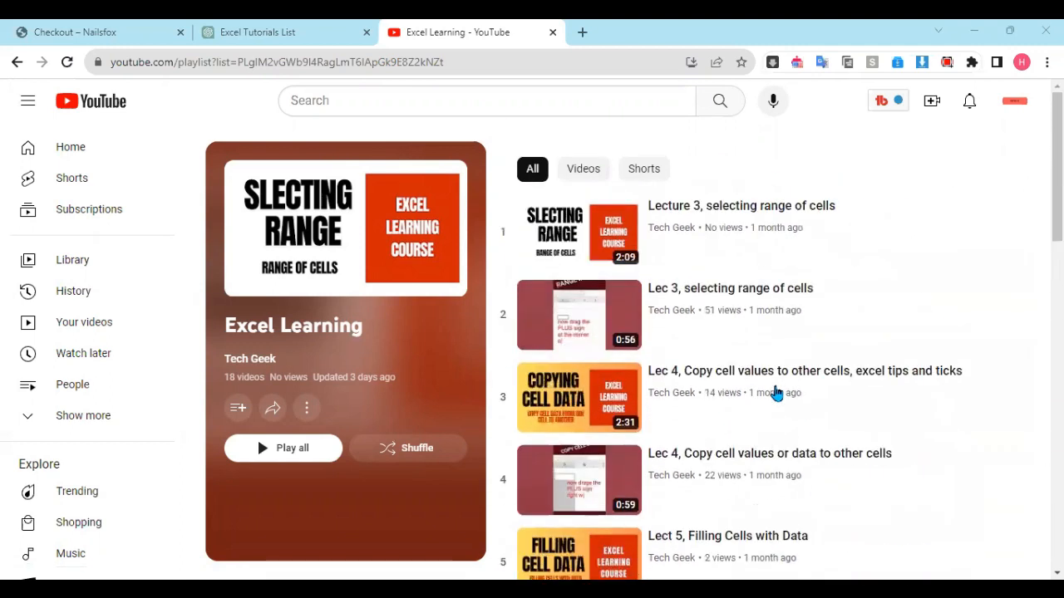
scroll(776, 393, down, 13)
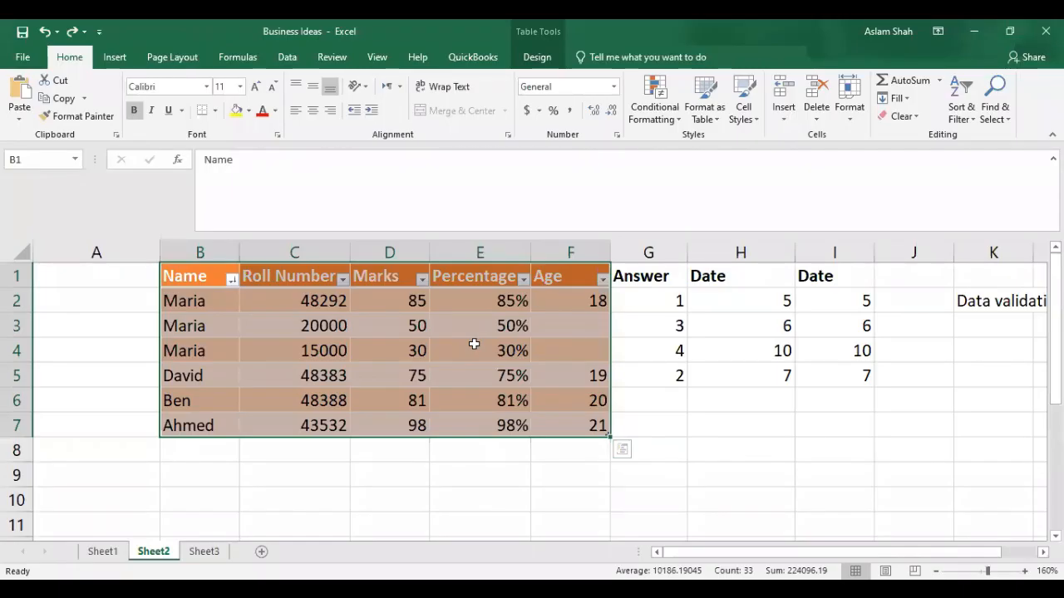
Step: Undo the earlier table edits on Sheet2 until the data in columns B to F is a plain, unformatted range
key(ctrl+q)
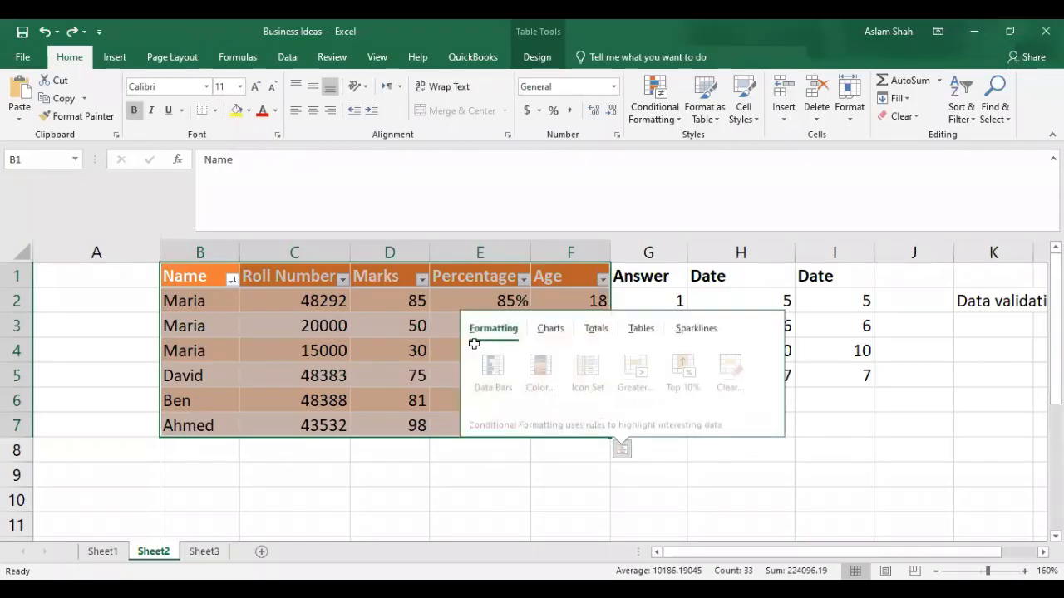
click(394, 349)
key(ctrl+z)
key(ctrl+z)
key(ctrl+z)
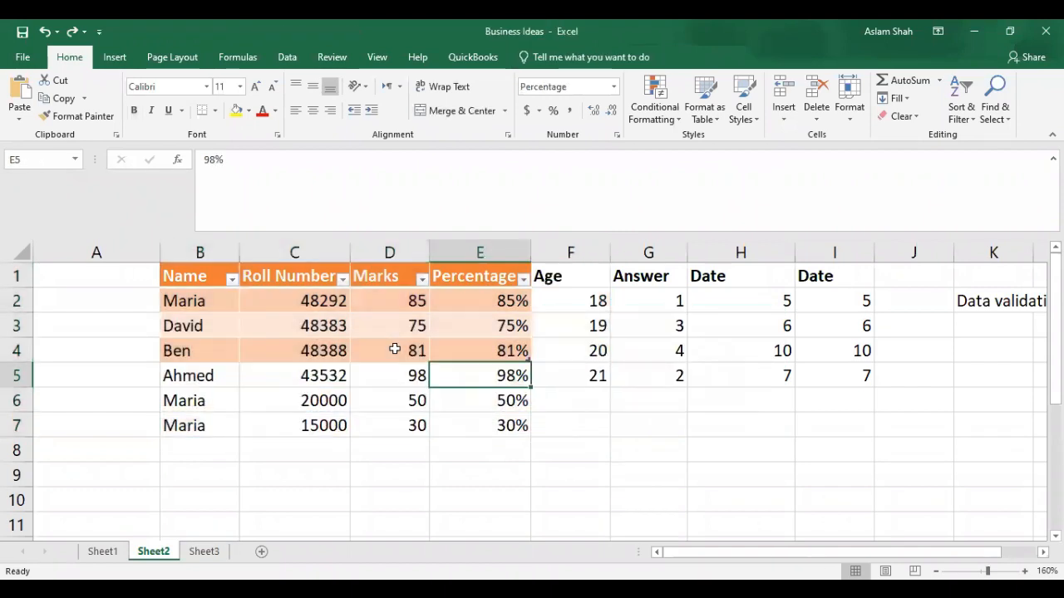
key(ctrl+z)
key(ctrl+z)
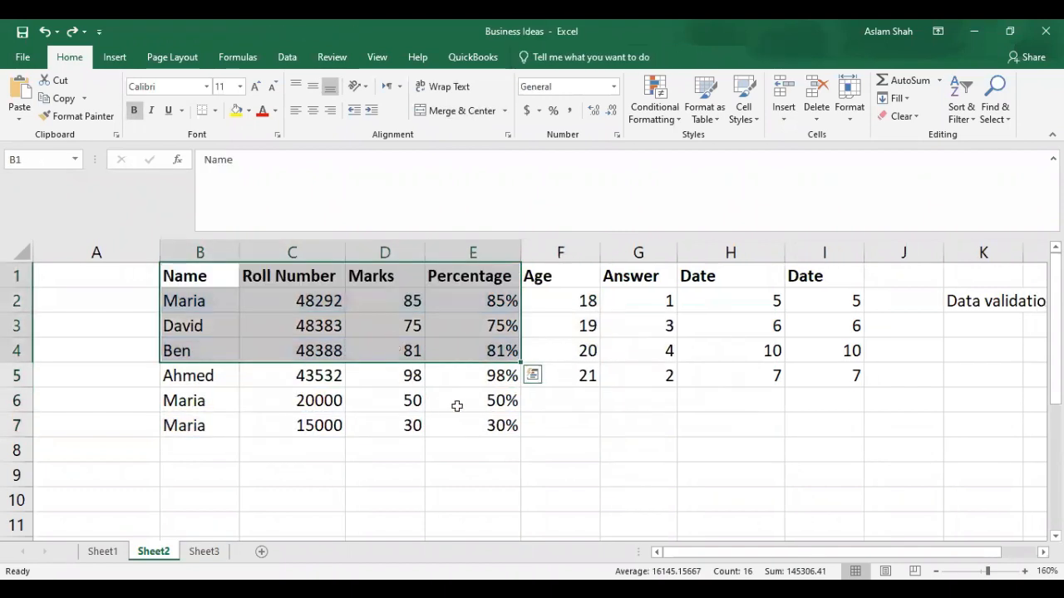
click(468, 404)
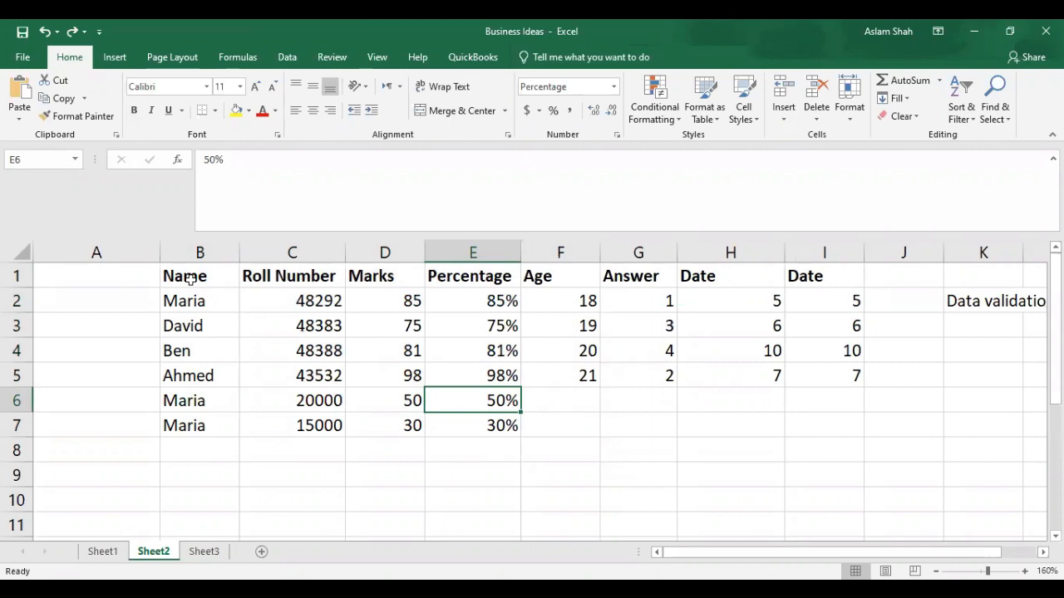
drag(179, 277, 642, 431)
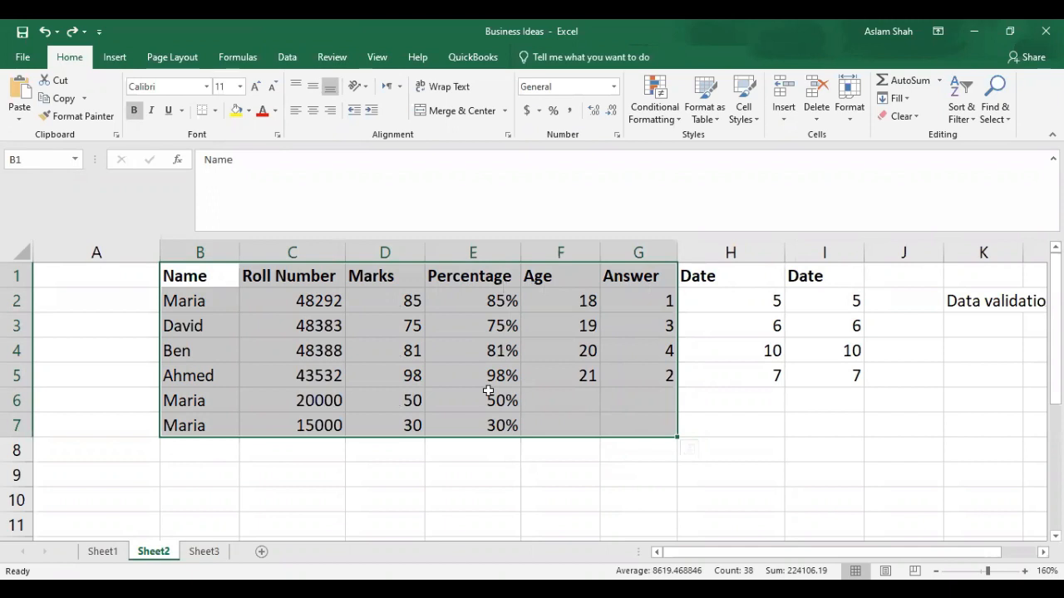
click(256, 304)
drag(186, 280, 563, 427)
click(269, 334)
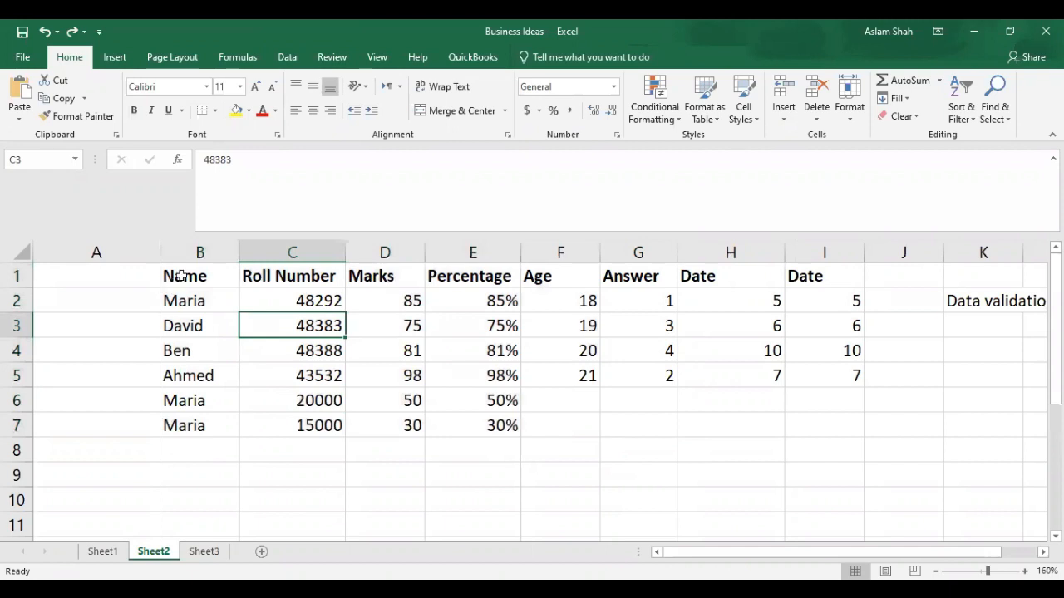
Step: Try creating a table with headers from B1:E5 with its data range changed to $B$1:$D$1, and undo it
drag(180, 276, 501, 375)
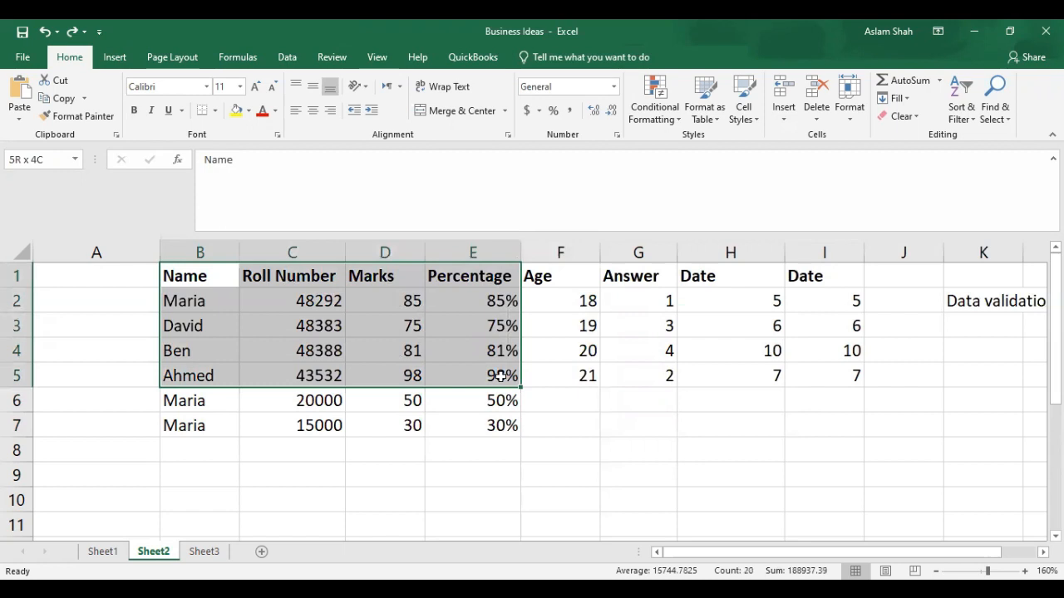
drag(180, 276, 505, 375)
click(114, 57)
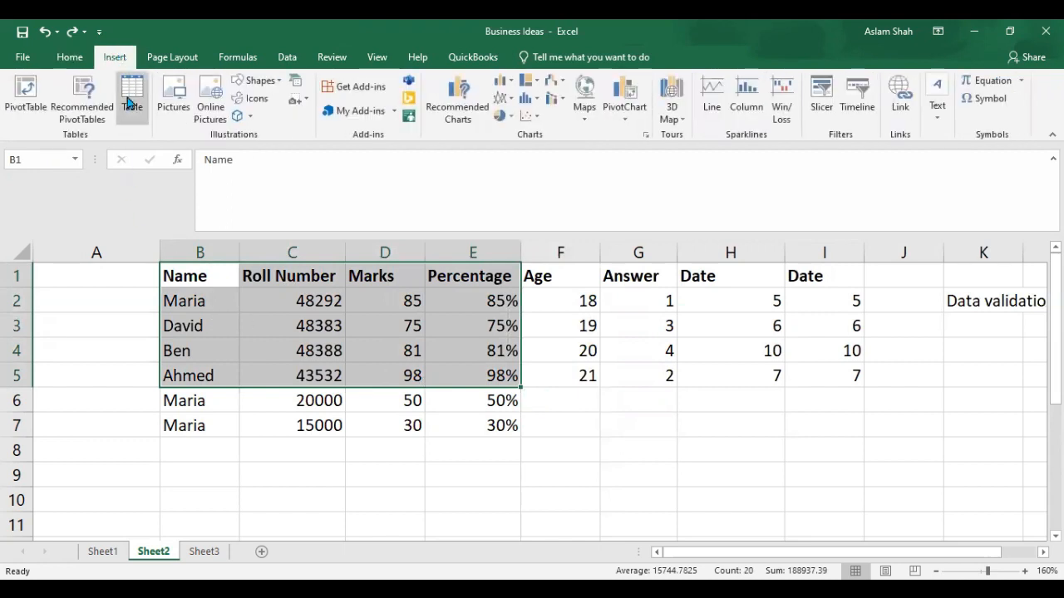
click(132, 93)
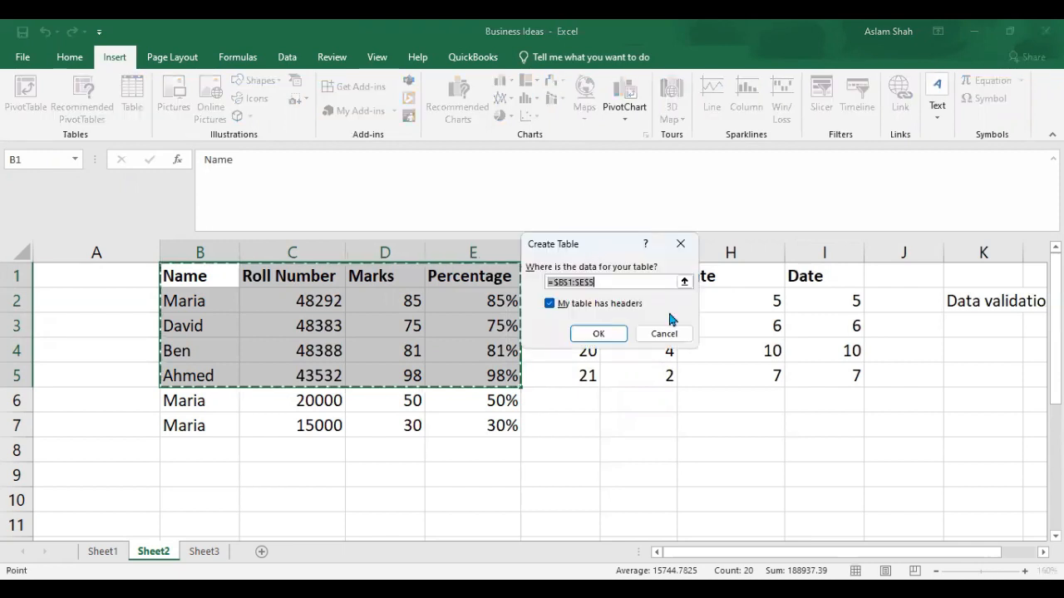
click(635, 259)
drag(635, 260, 578, 258)
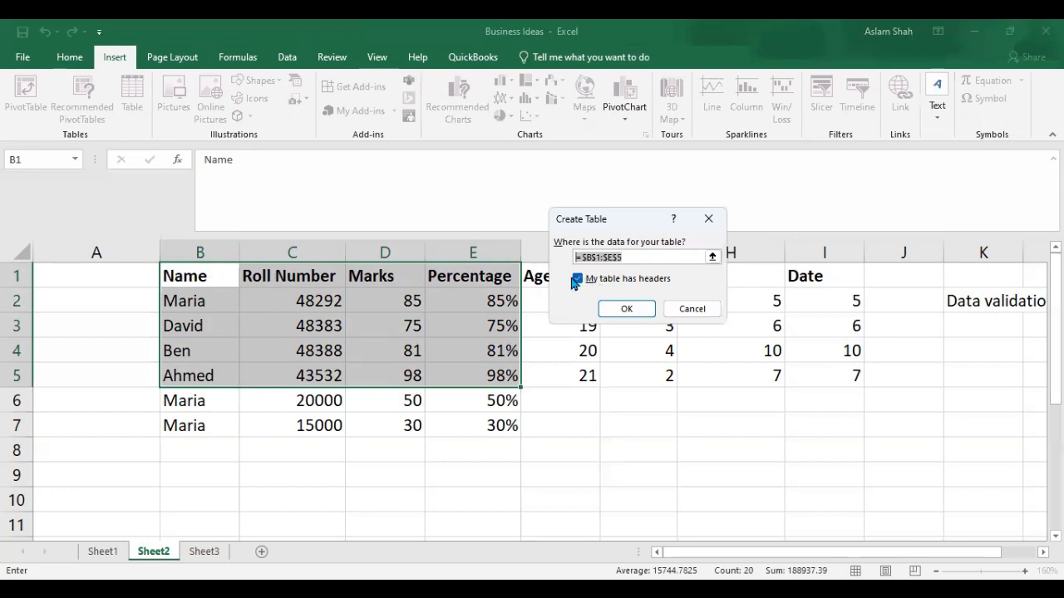
click(206, 276)
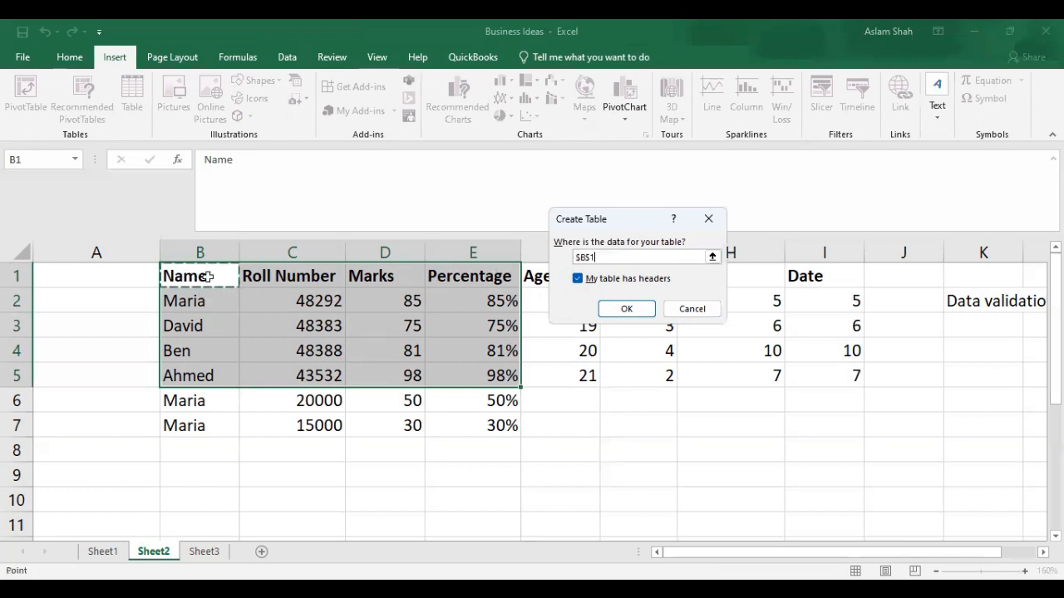
drag(450, 277, 453, 279)
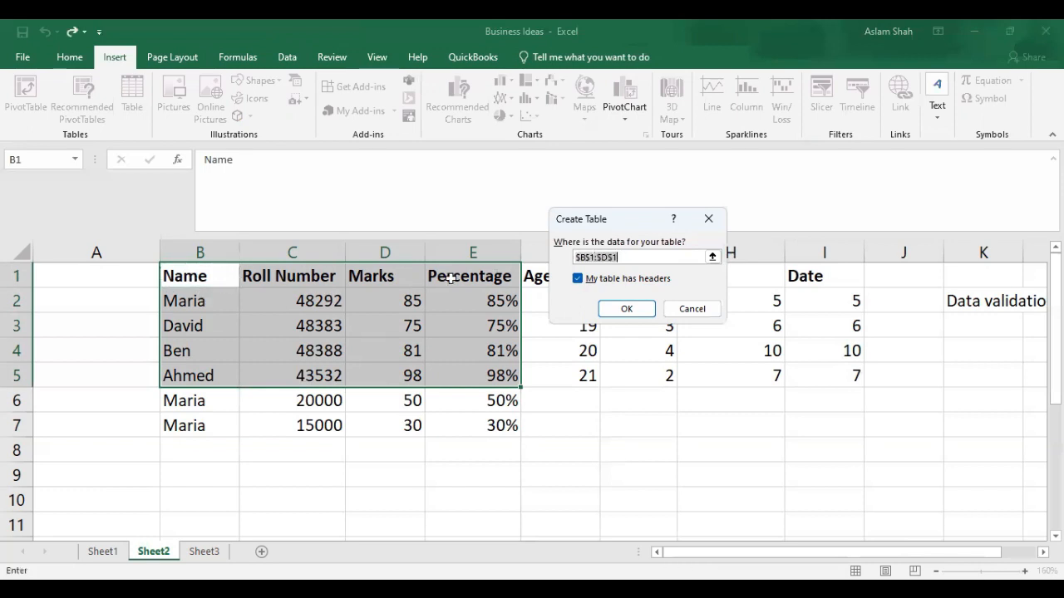
click(580, 282)
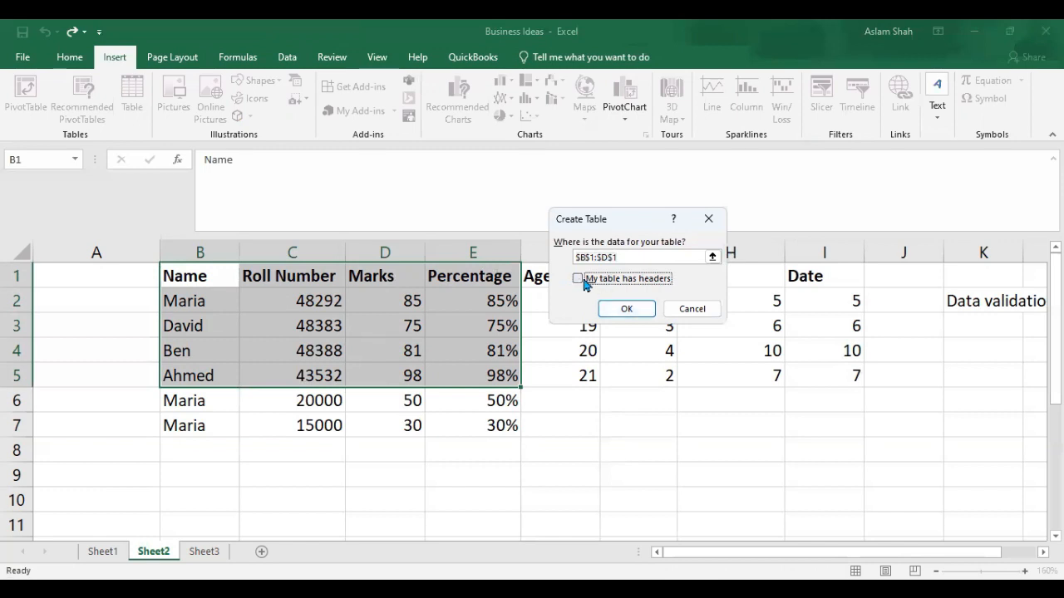
click(579, 280)
click(626, 311)
click(374, 369)
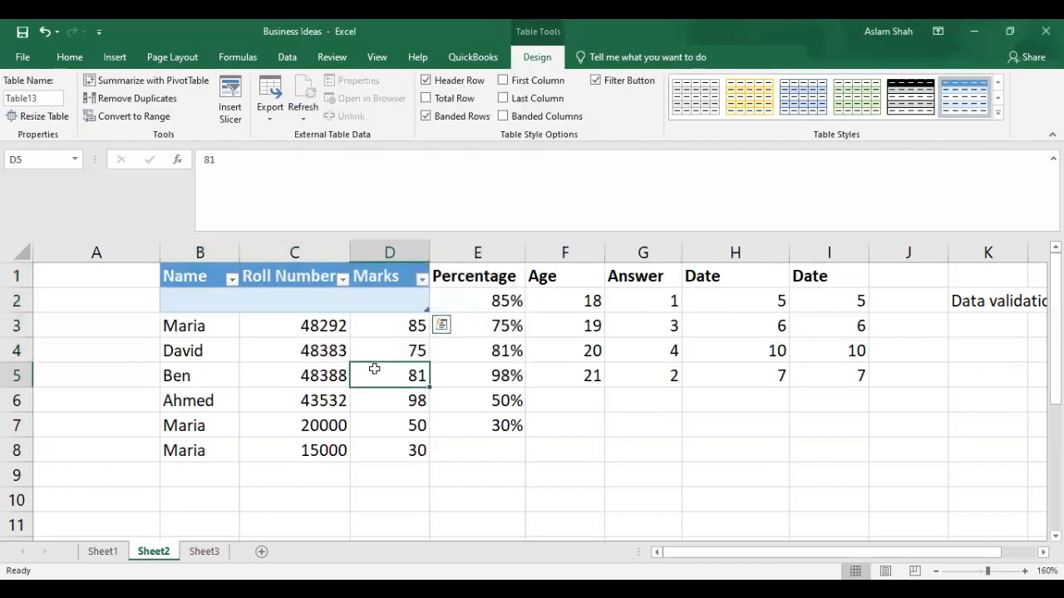
key(ctrl+z)
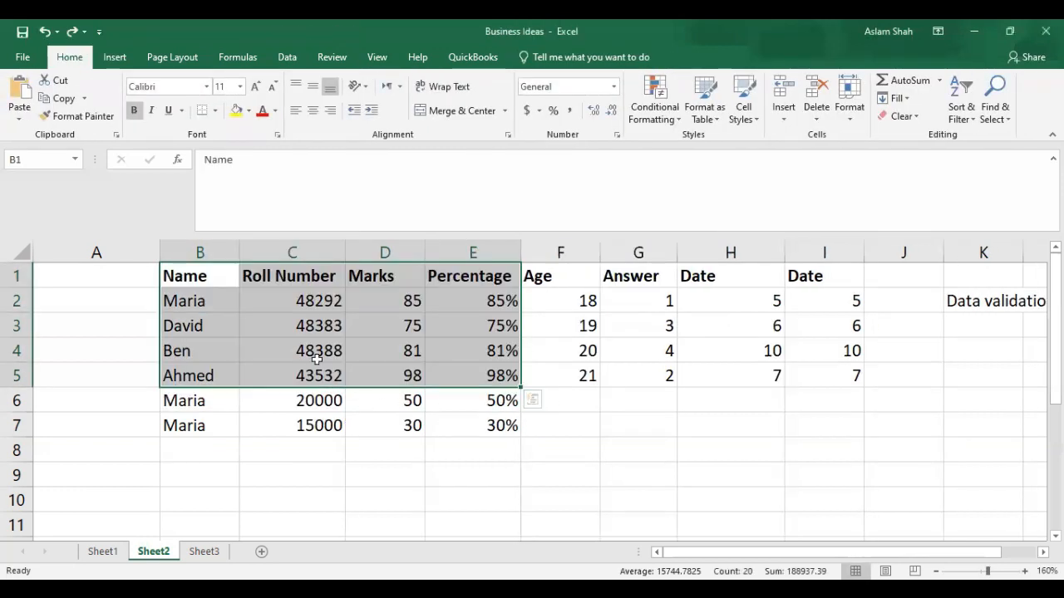
Step: Create a table with headers from the range B1:E5, covering the Name, Roll Number, Marks and Percentage columns
click(183, 294)
drag(173, 271, 482, 380)
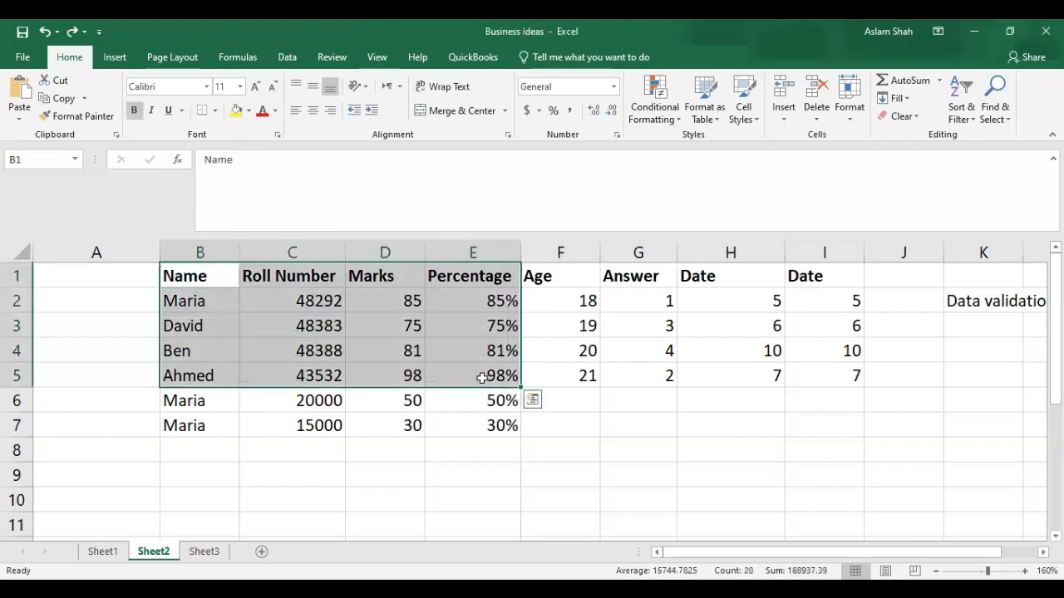
click(115, 57)
click(130, 100)
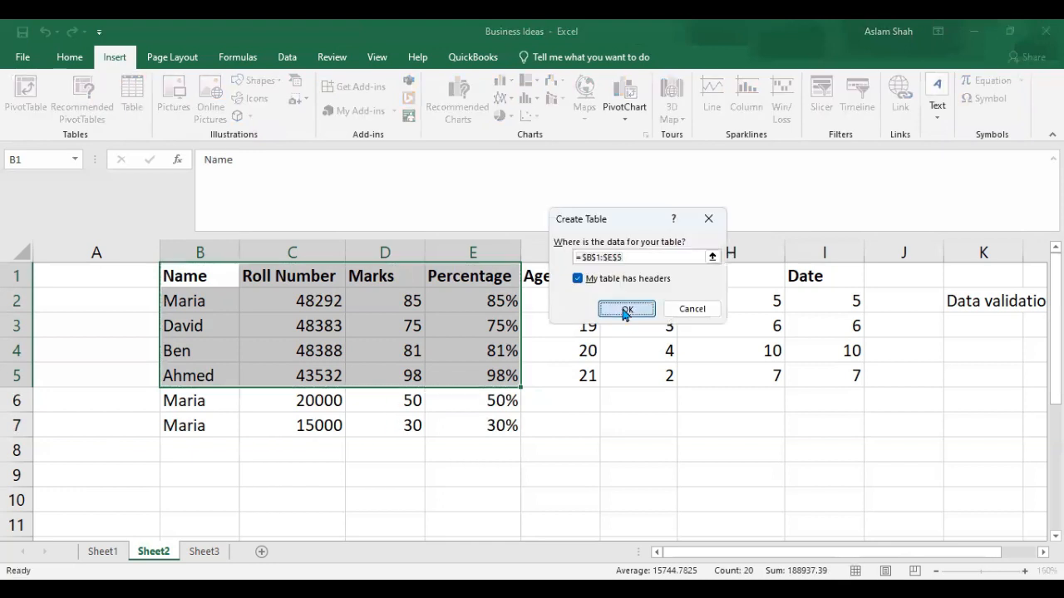
click(626, 310)
click(359, 356)
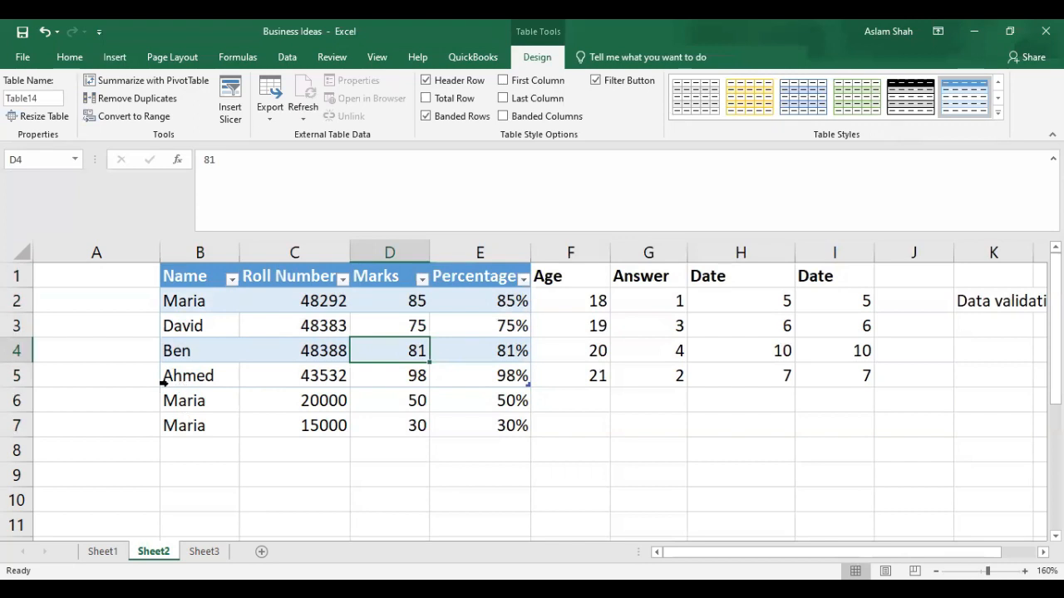
drag(172, 398, 482, 418)
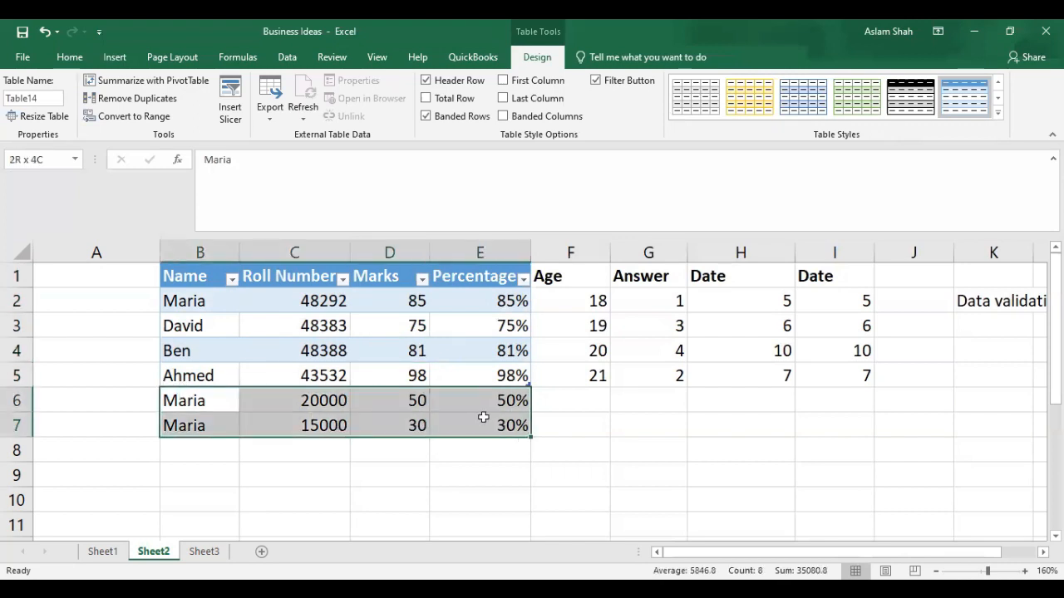
drag(578, 272, 682, 432)
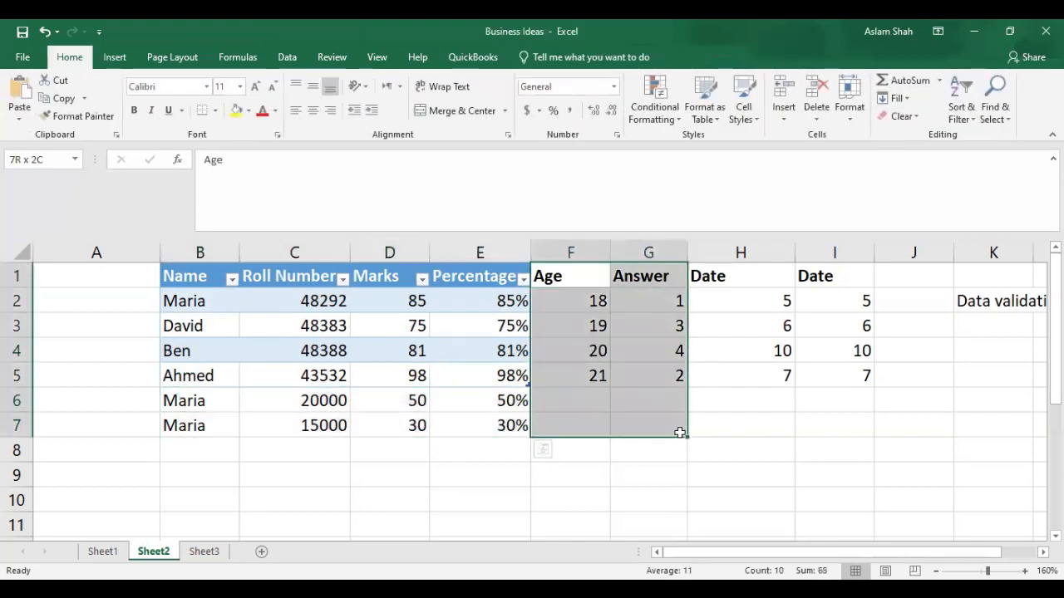
click(709, 467)
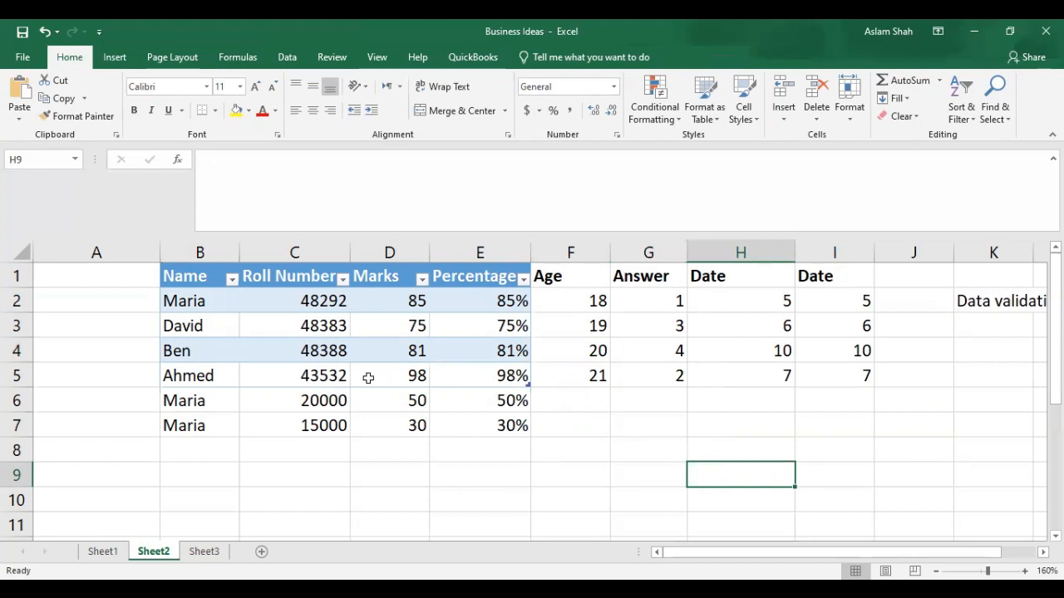
drag(565, 276, 592, 427)
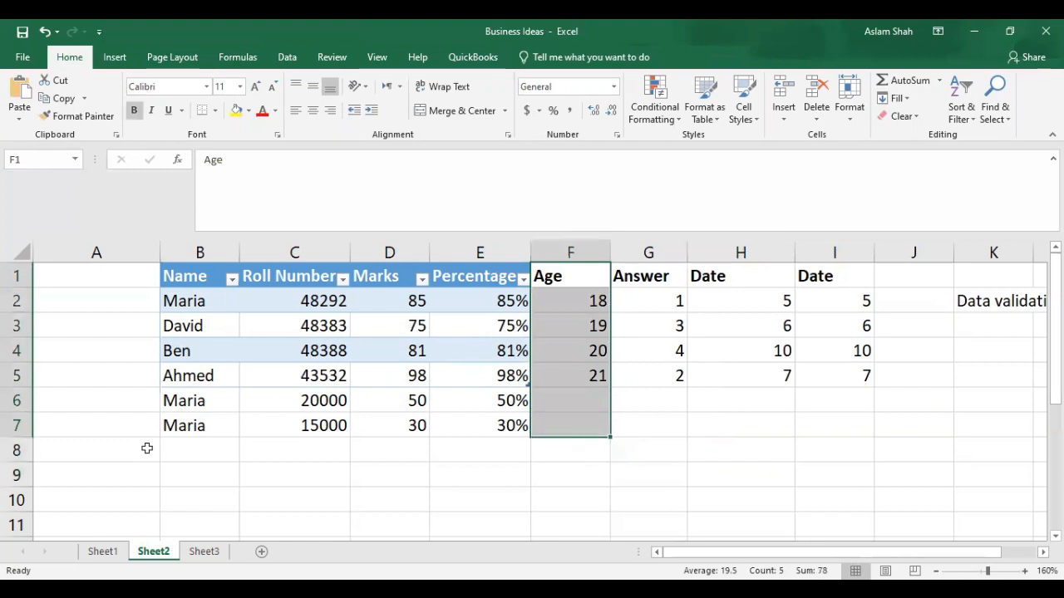
drag(170, 399, 494, 440)
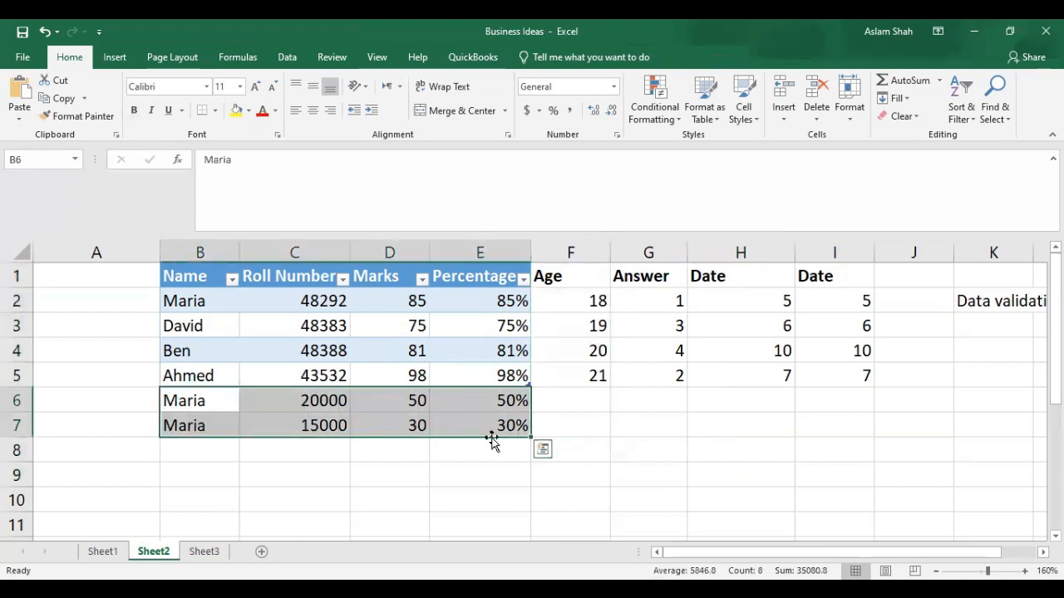
click(544, 377)
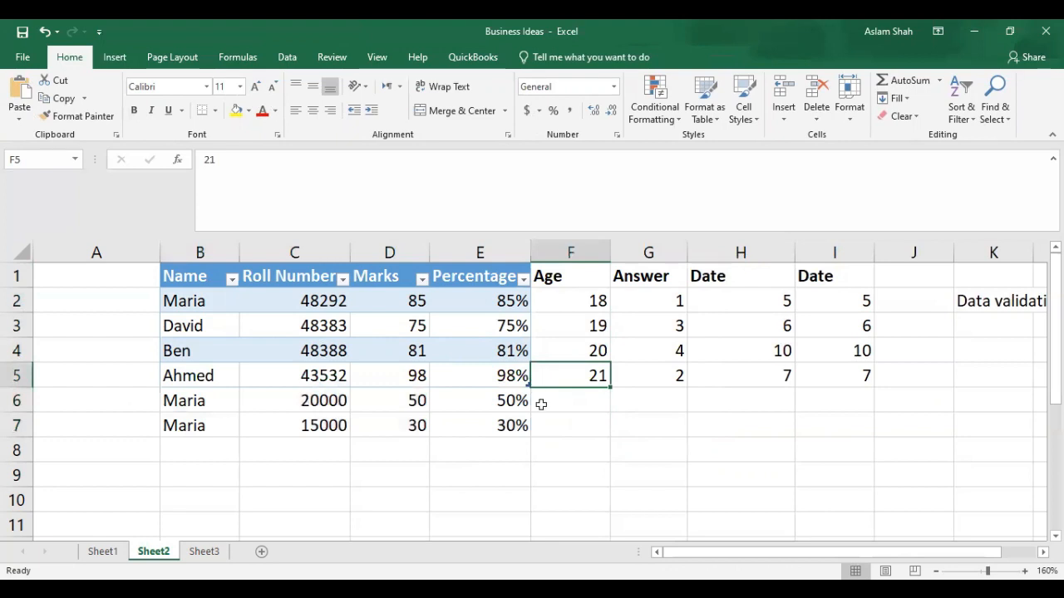
Step: Extend the table to include the Age column and rows 6 and 7, so that it covers B1:F7
drag(526, 384, 615, 395)
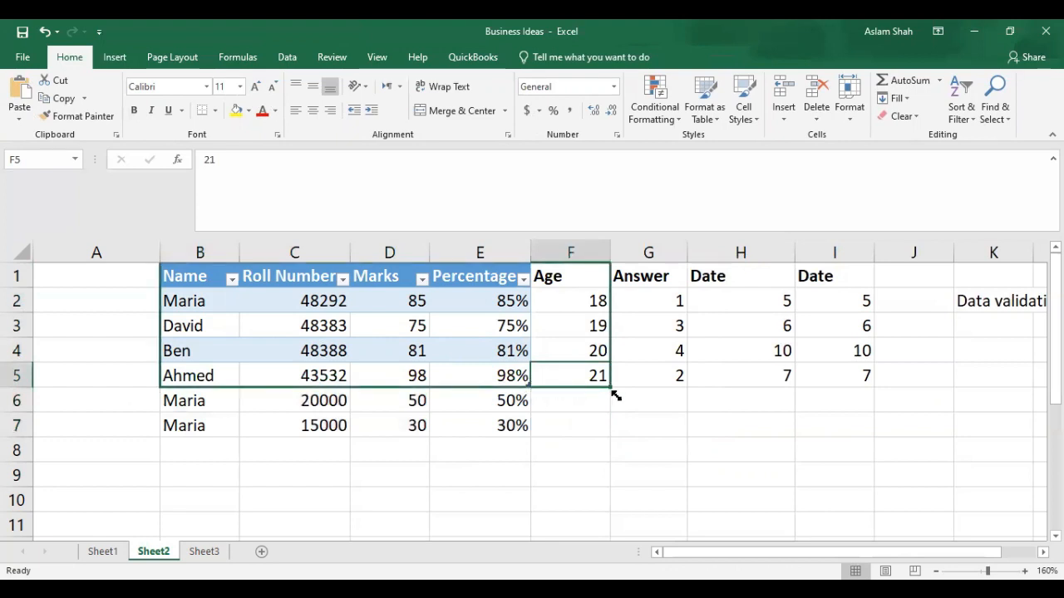
drag(616, 396, 615, 394)
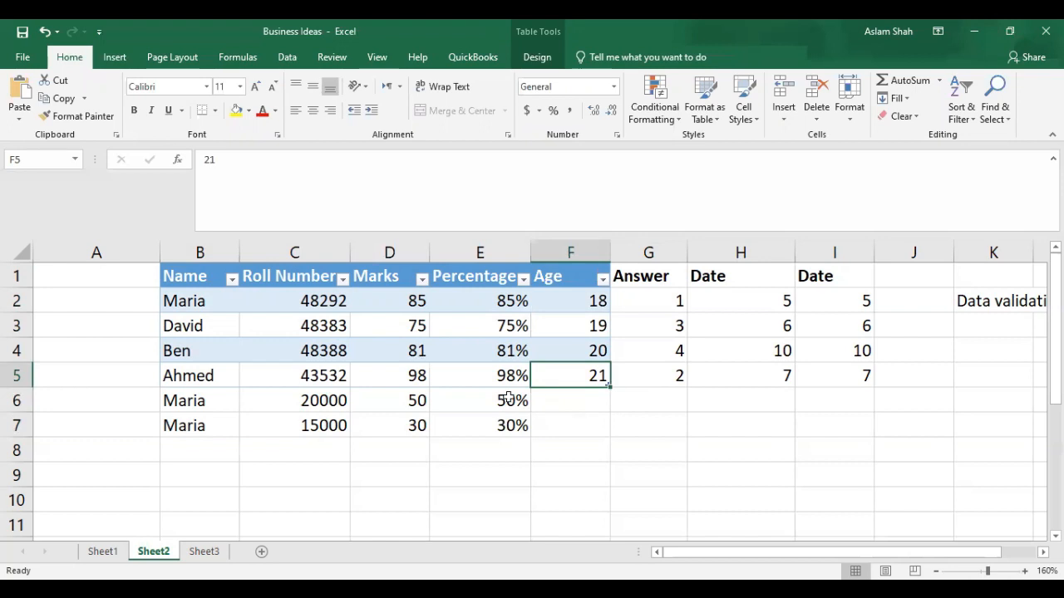
click(201, 299)
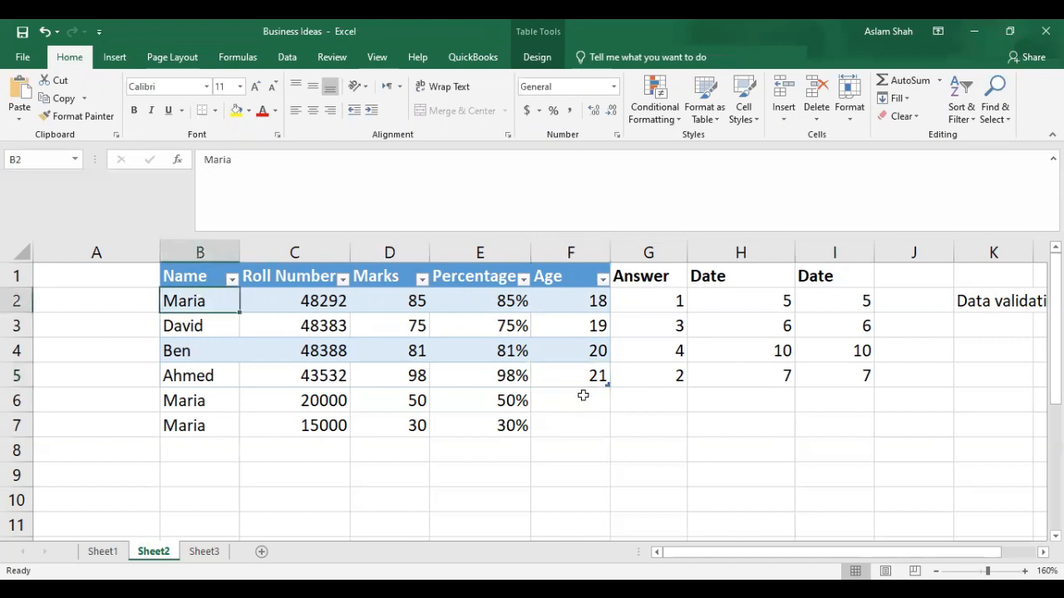
drag(607, 387, 607, 427)
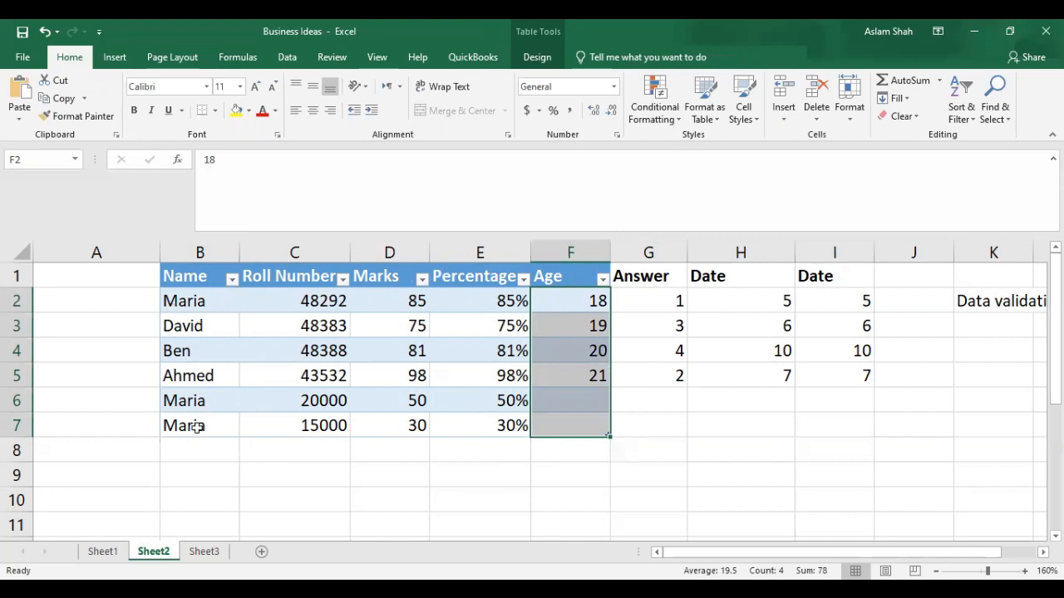
drag(181, 399, 542, 421)
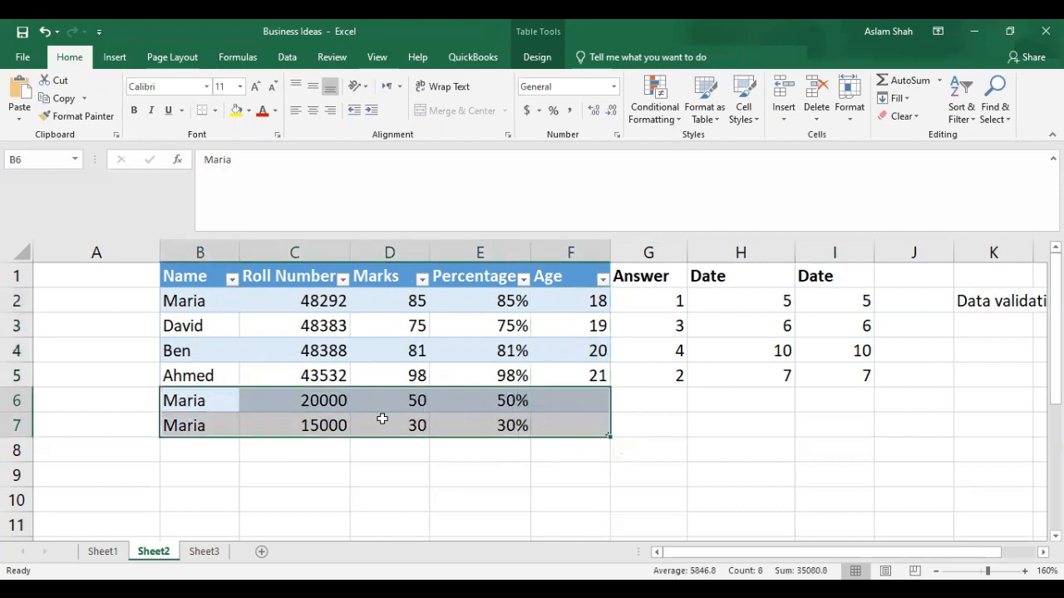
click(185, 300)
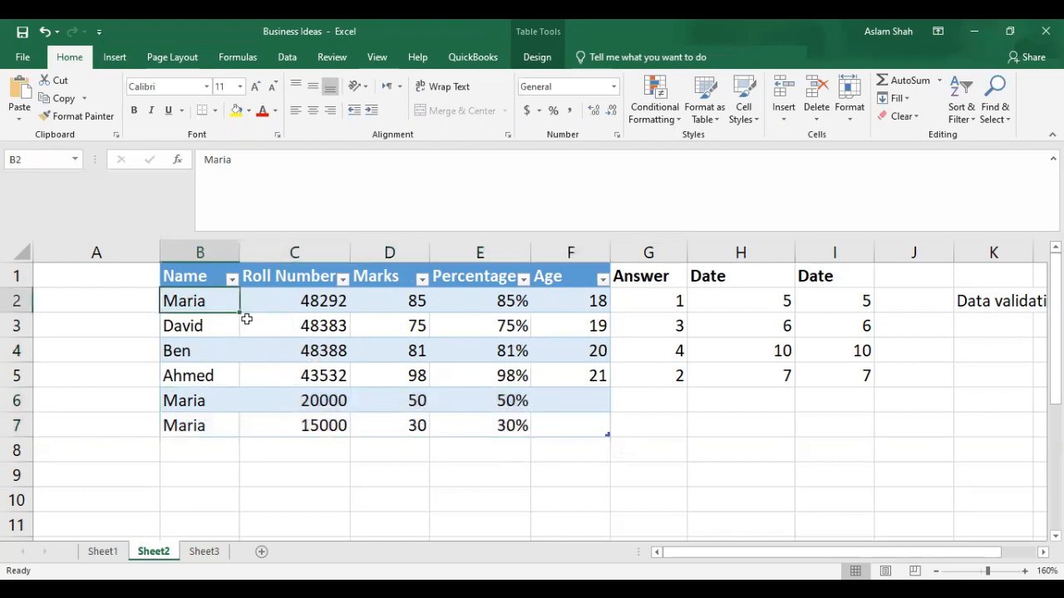
Step: Sort the student table by the Name column from Z to A
drag(450, 294, 551, 278)
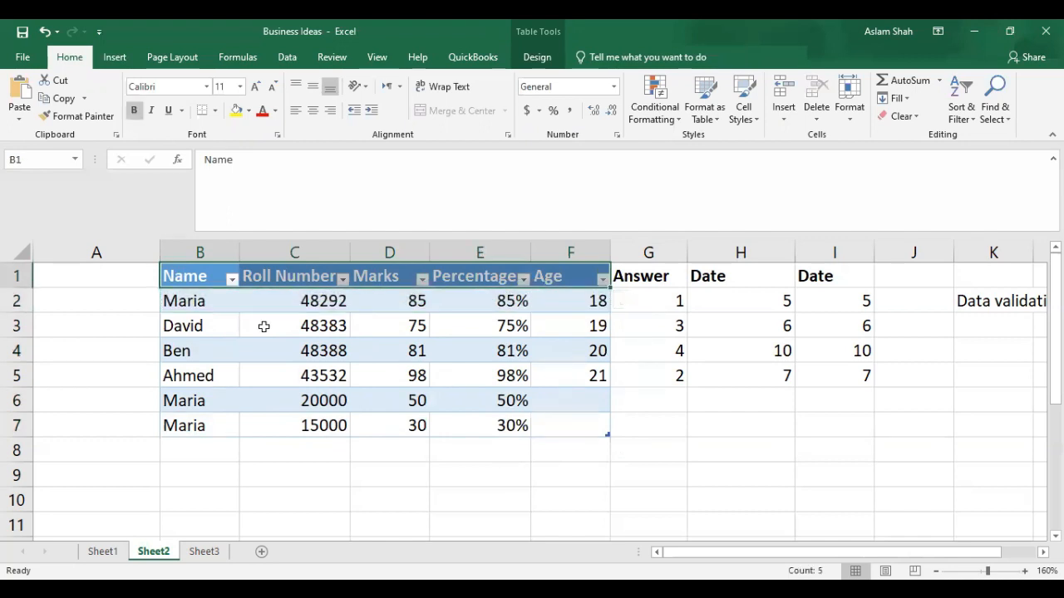
click(232, 282)
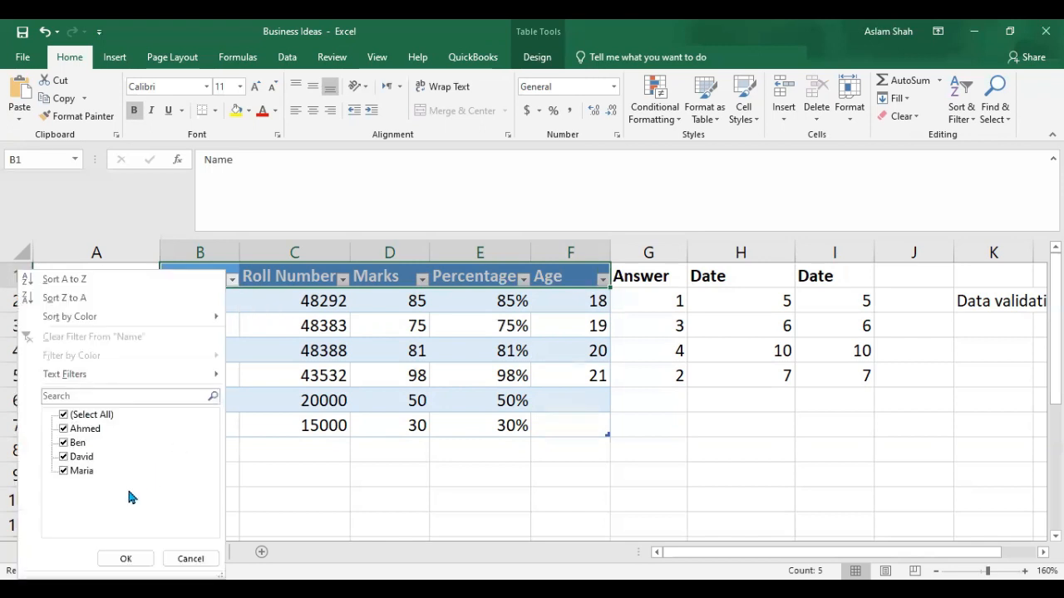
click(64, 430)
click(64, 430)
click(64, 443)
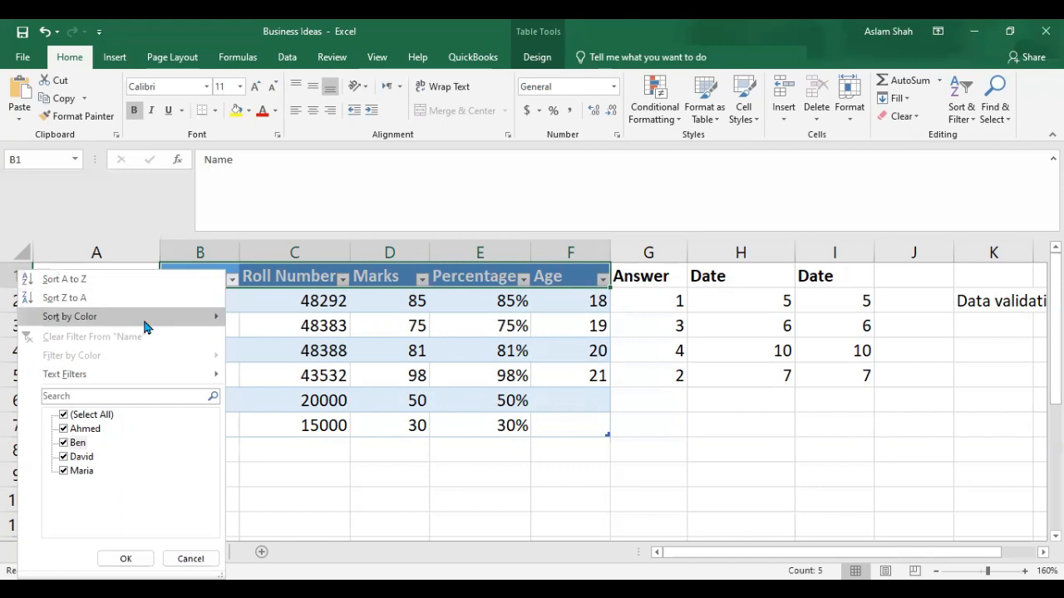
click(100, 306)
click(568, 325)
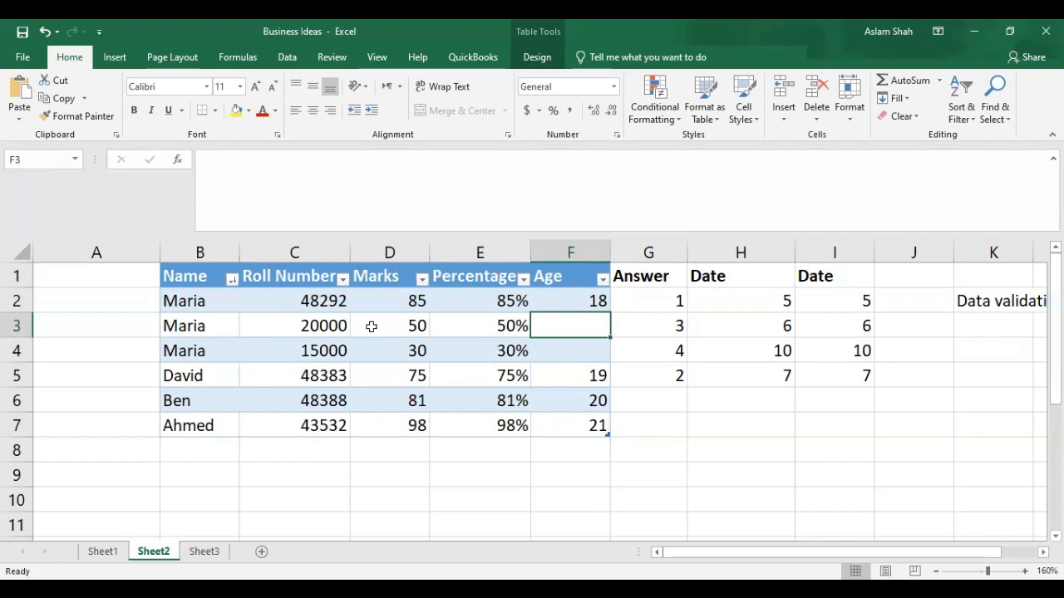
Step: Open the cell formatting for the whole table B1:F7 and try the Accounting number category and the text orientation setting
drag(193, 273, 589, 425)
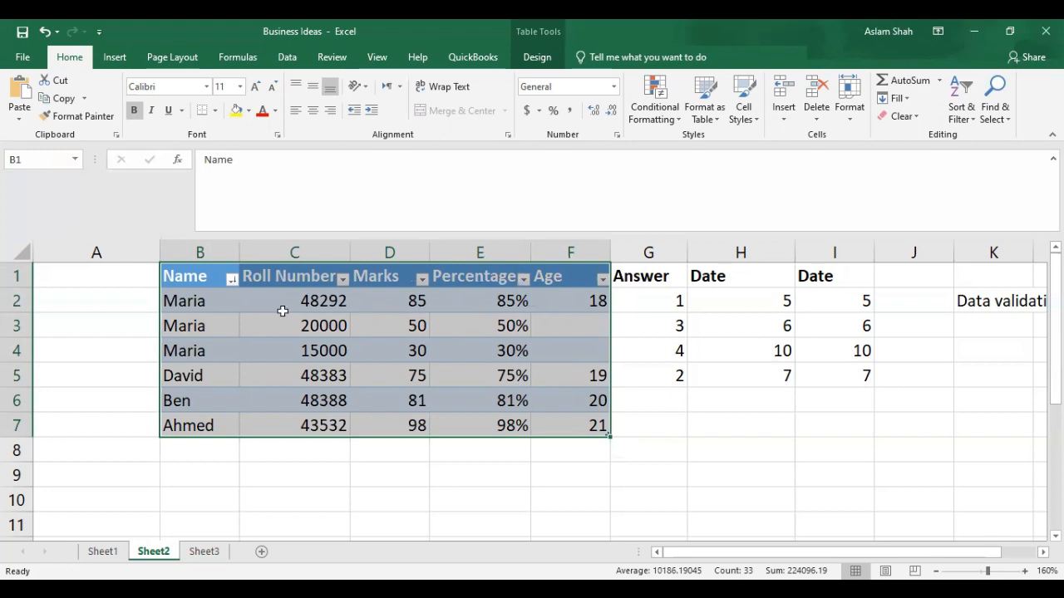
right_click(310, 300)
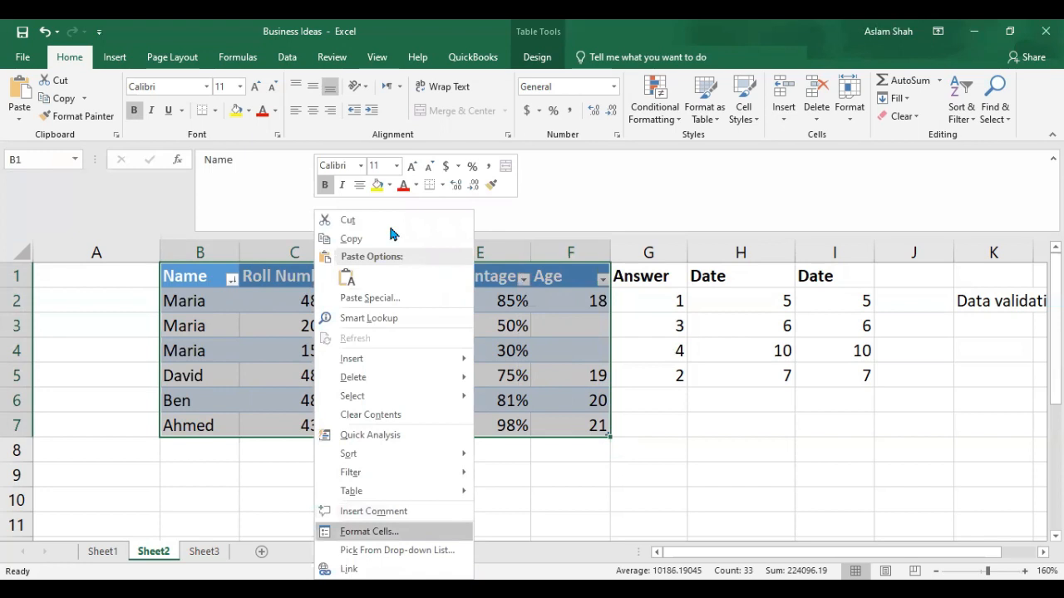
key(Return)
mouse_move(801, 162)
mouse_down()
mouse_move(820, 161)
mouse_move(802, 149)
mouse_up()
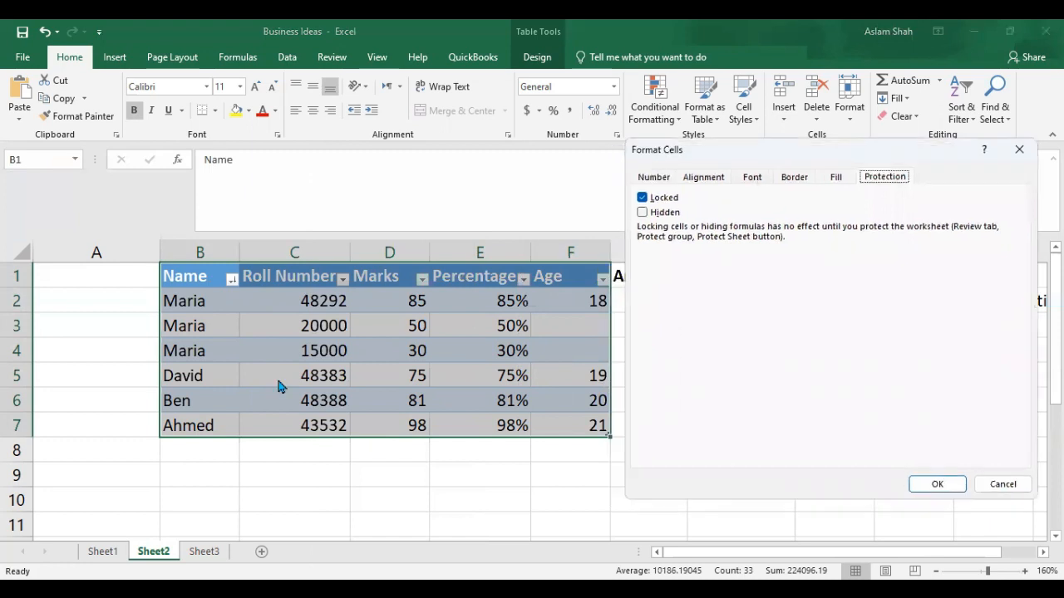
click(655, 180)
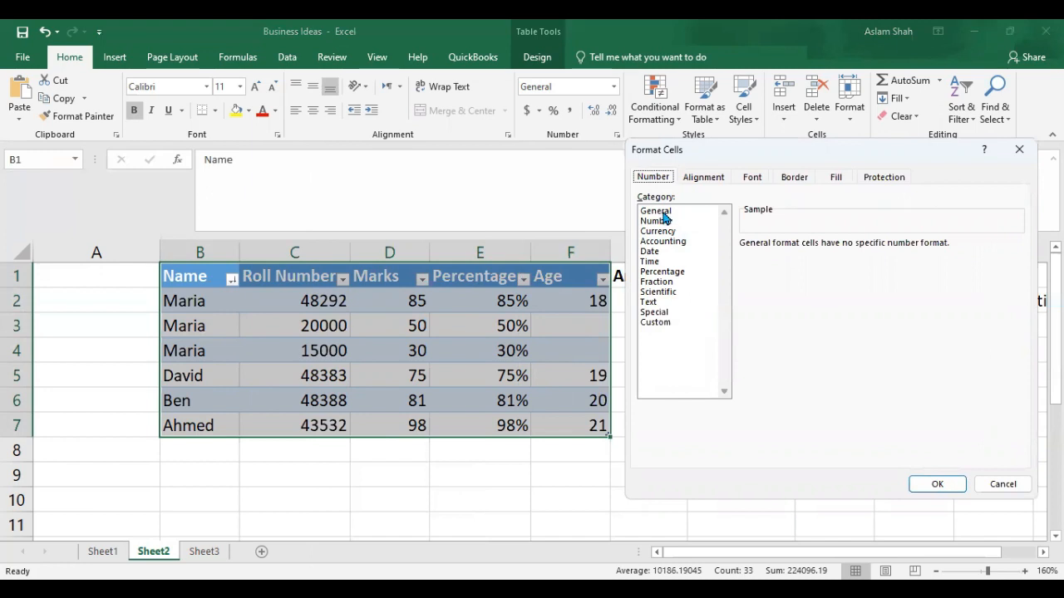
click(666, 222)
click(667, 232)
click(664, 242)
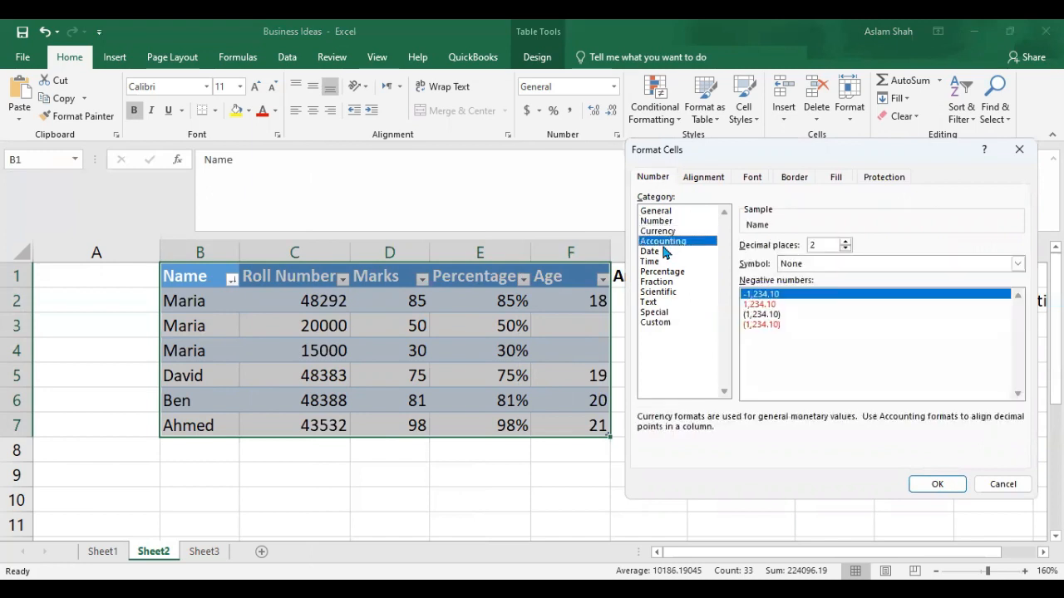
click(708, 180)
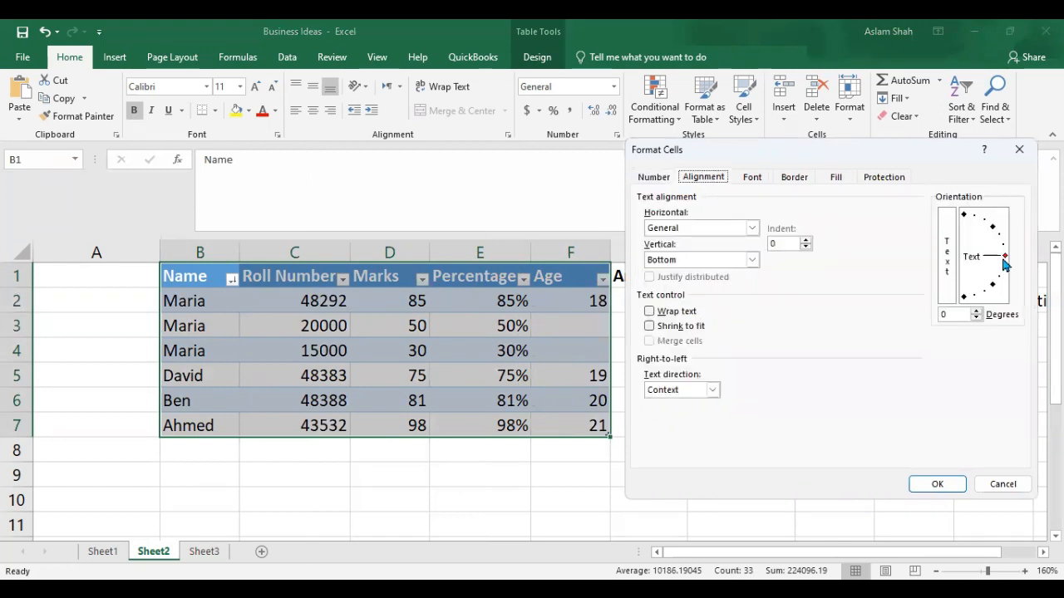
mouse_move(1006, 257)
mouse_down()
mouse_move(998, 229)
mouse_move(1002, 278)
mouse_move(1016, 274)
mouse_move(1017, 253)
mouse_up()
Step: Try applying the a Amazing Mother font at size 12 to the table, reviewing the border and fill options before confirming
click(763, 176)
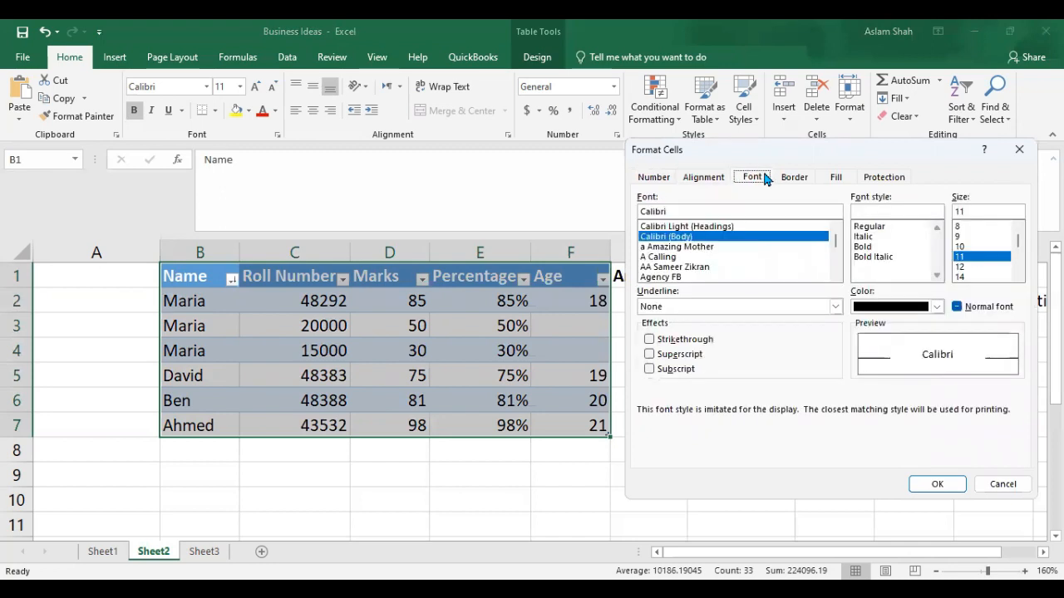
click(672, 266)
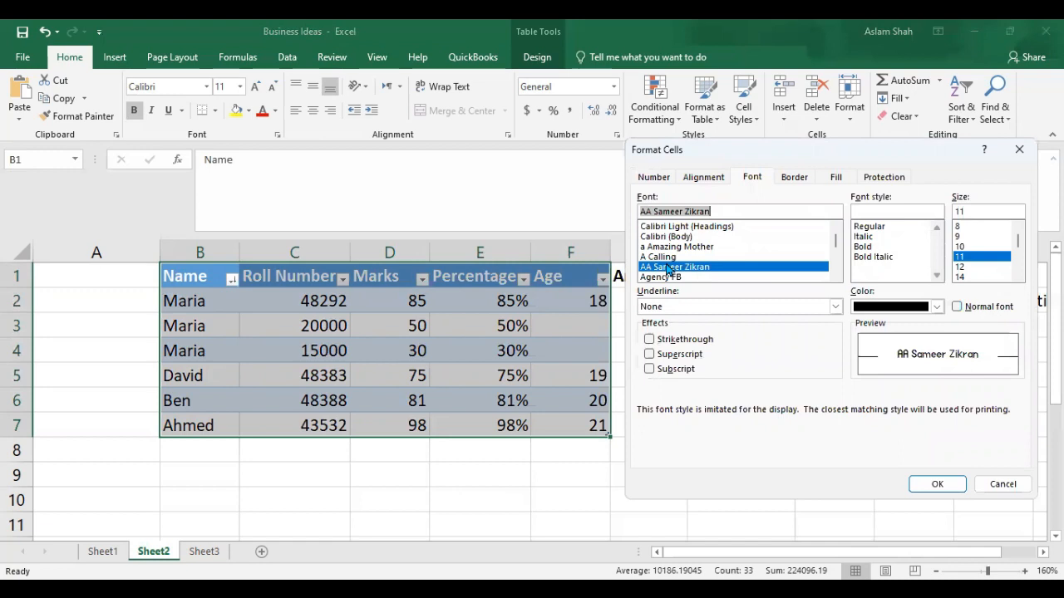
click(683, 247)
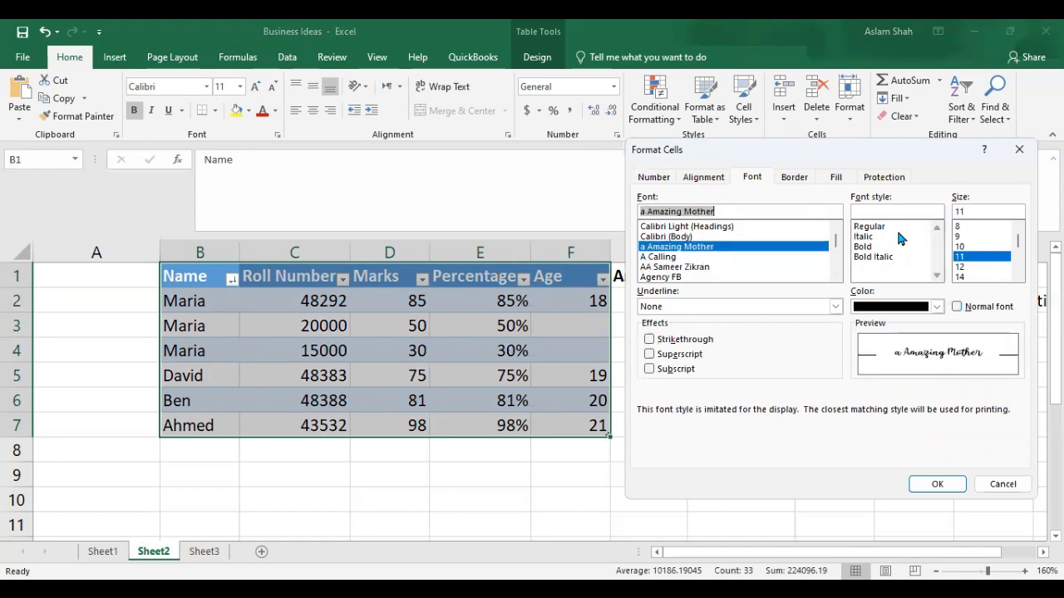
click(983, 267)
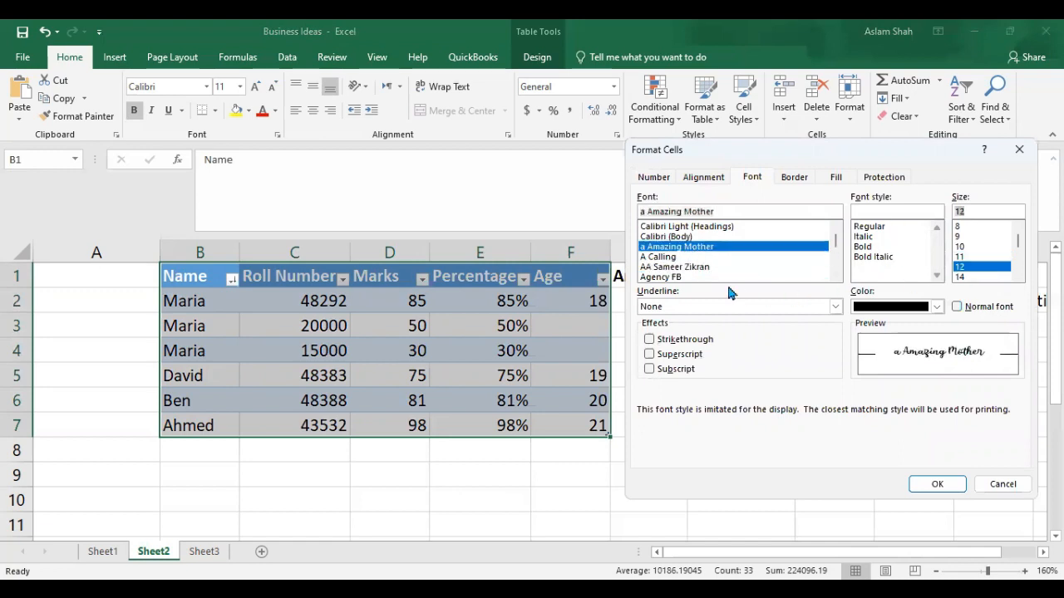
click(795, 179)
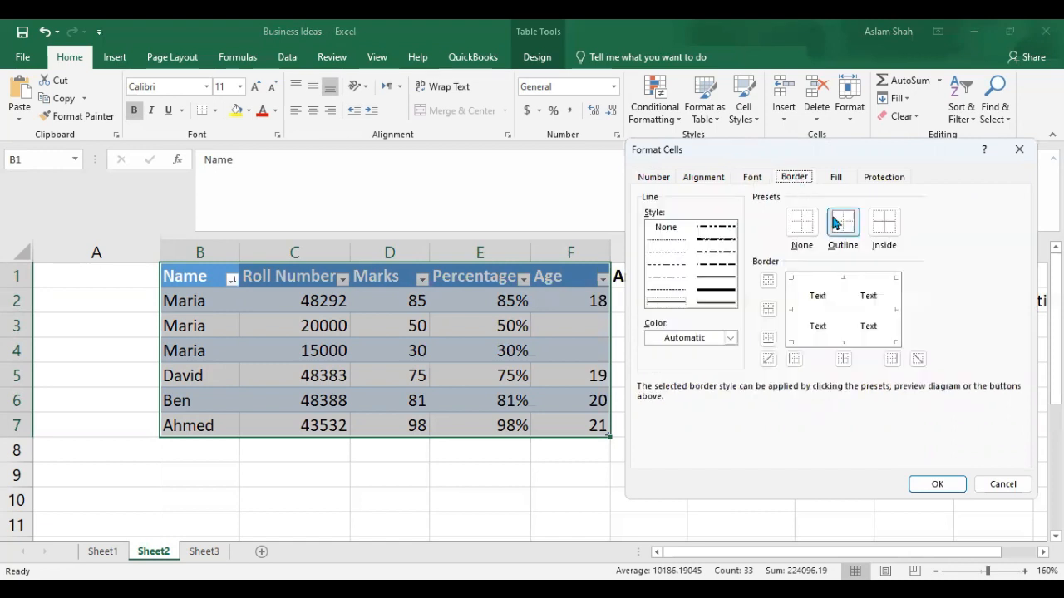
click(836, 178)
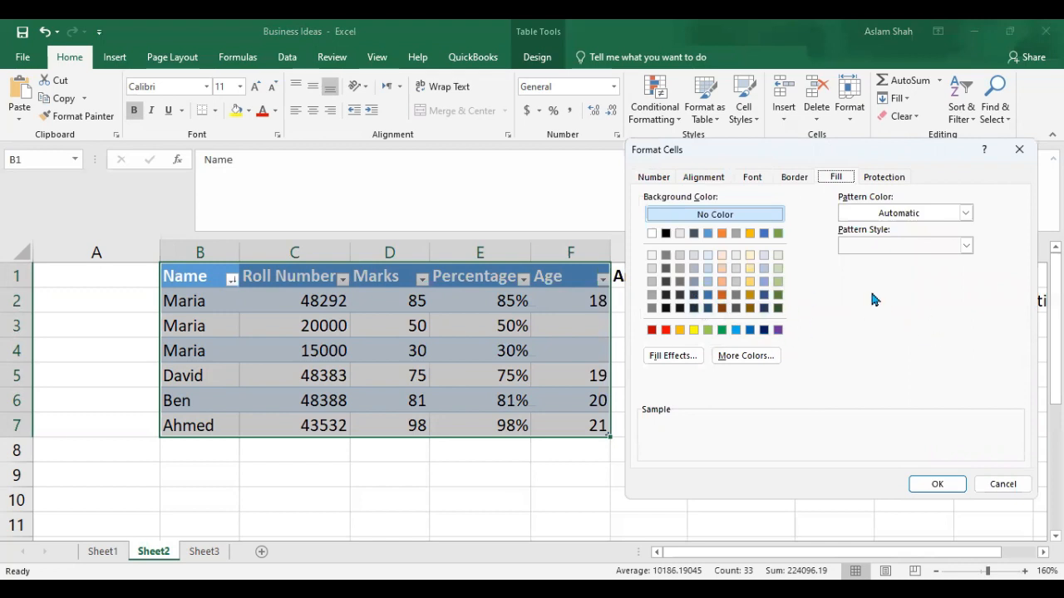
click(937, 484)
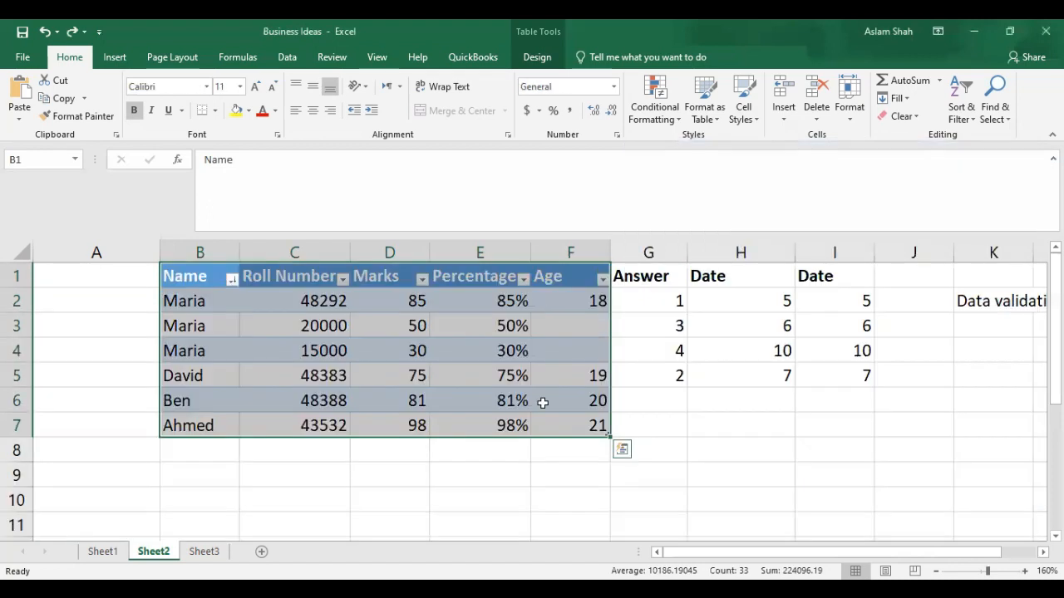